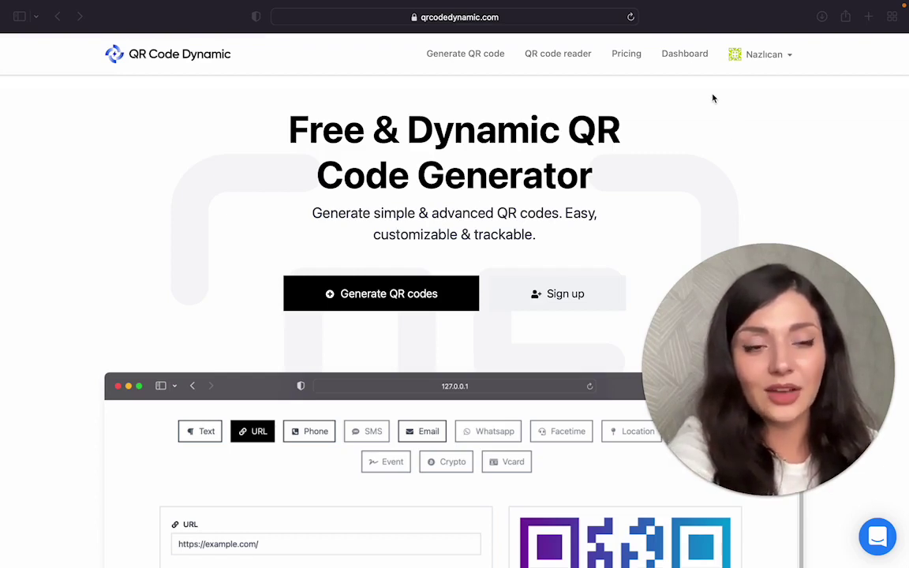
Start a new QR code from the Dashboard's Create QR button.
left_click(684, 55)
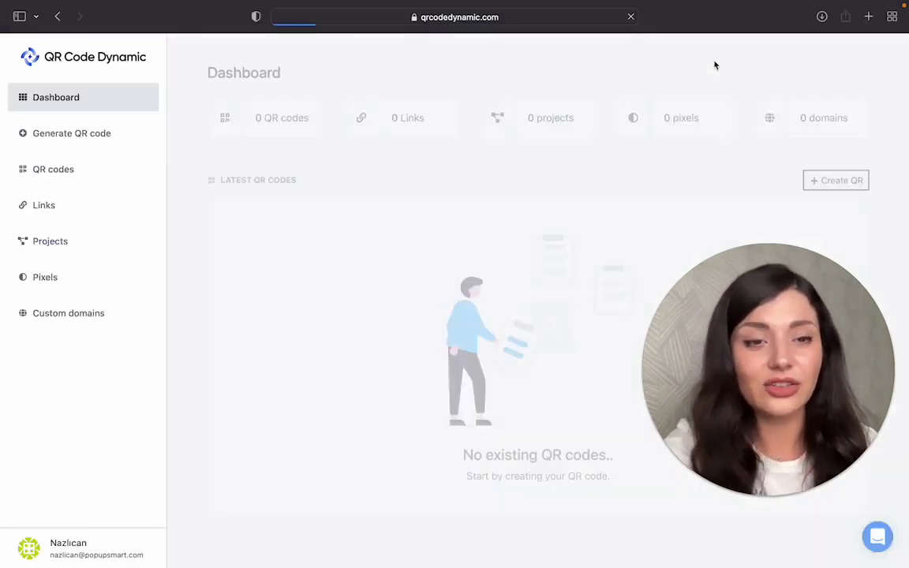
left_click(841, 181)
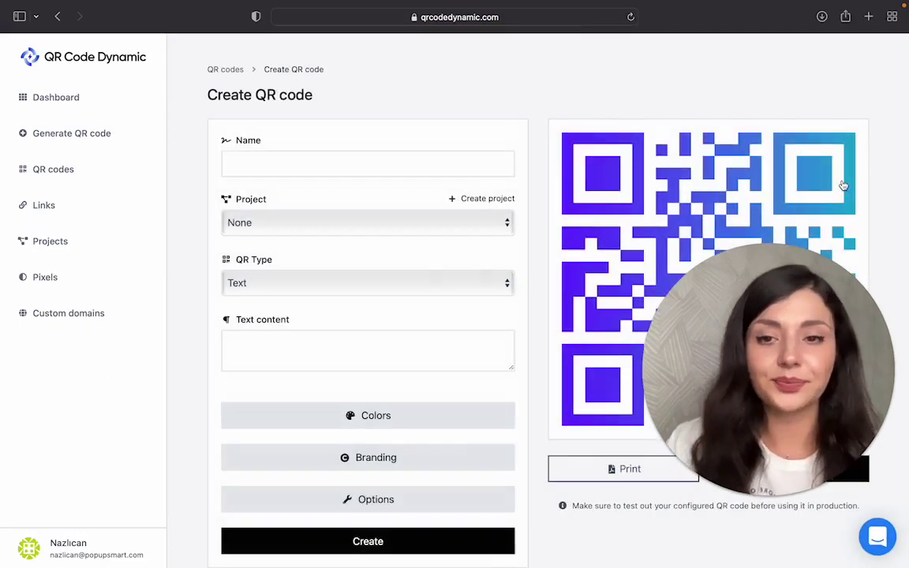
Name the new QR code PayPal and leave its project as None.
left_click(369, 164)
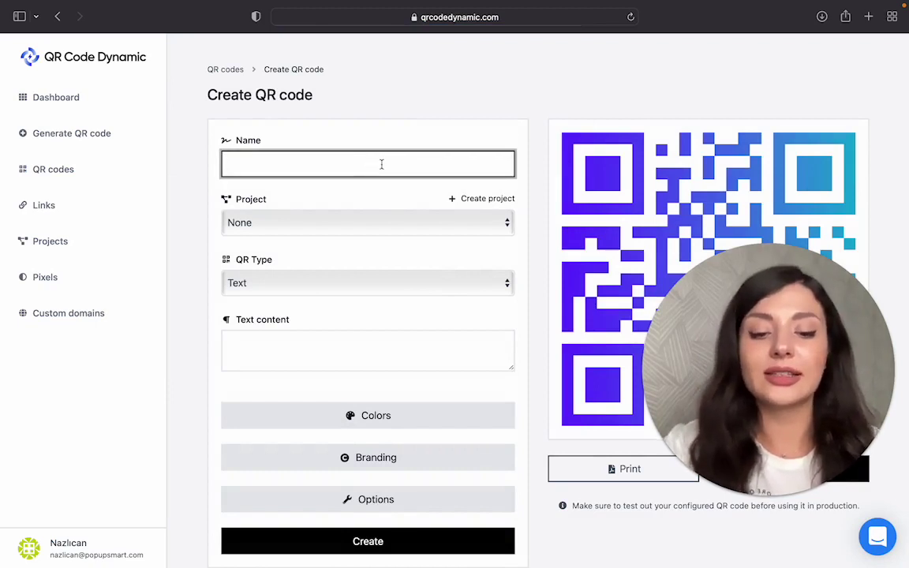
type("PayPal")
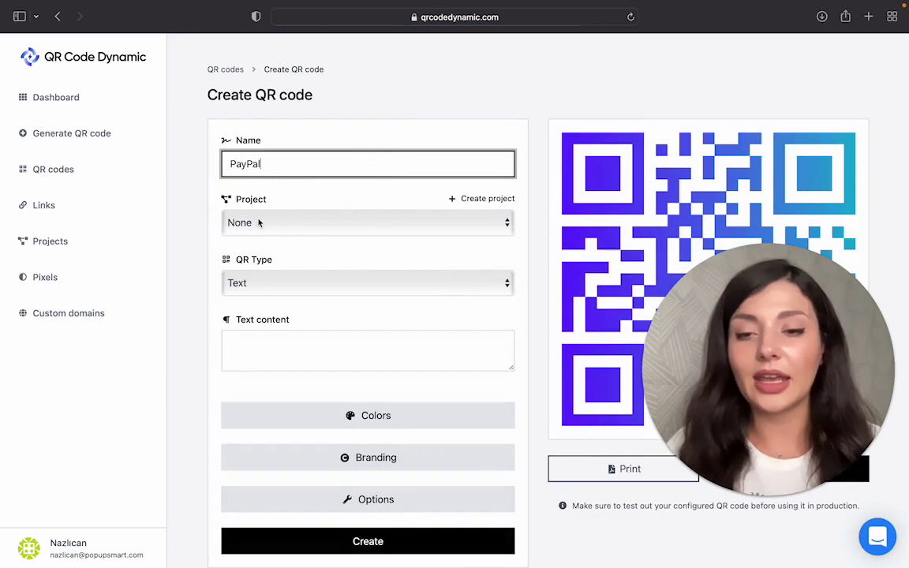
left_click(258, 222)
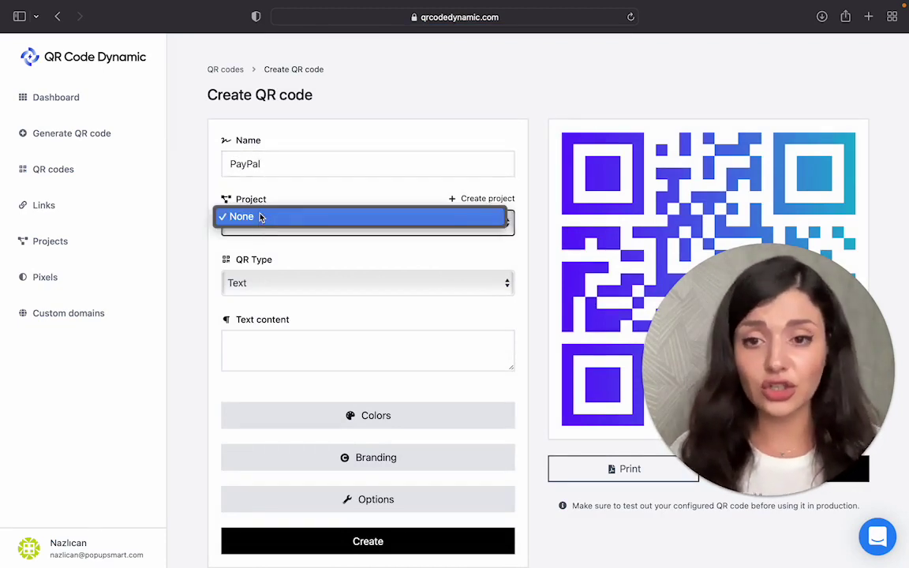
left_click(263, 217)
Set the QR type to PayPal with payment type Buy now.
left_click(295, 279)
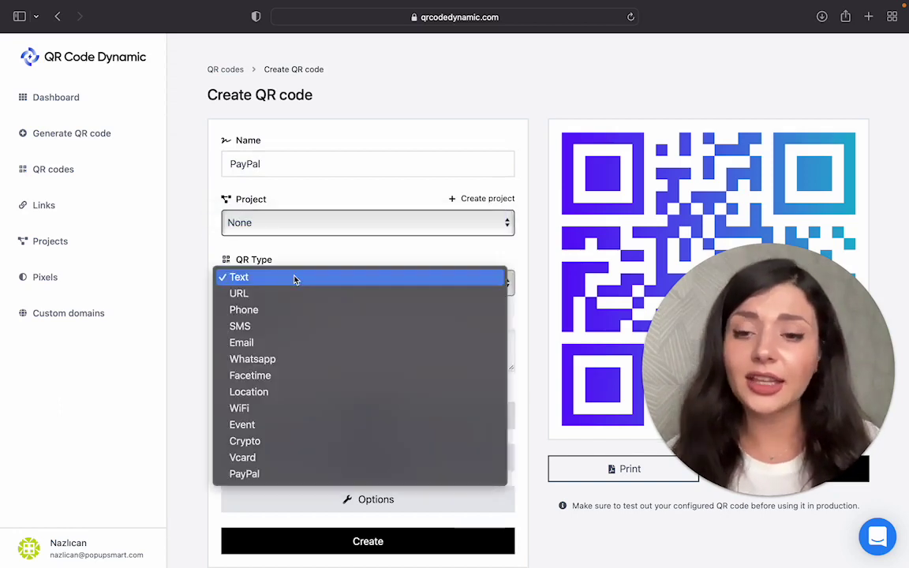
left_click(307, 476)
scroll(365, 324, "down", 3)
left_click(347, 244)
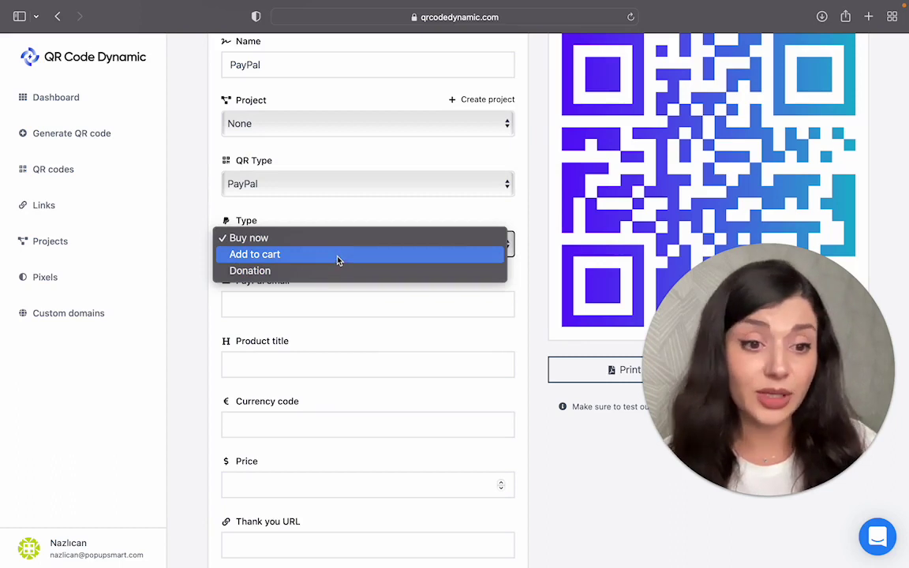
left_click(268, 243)
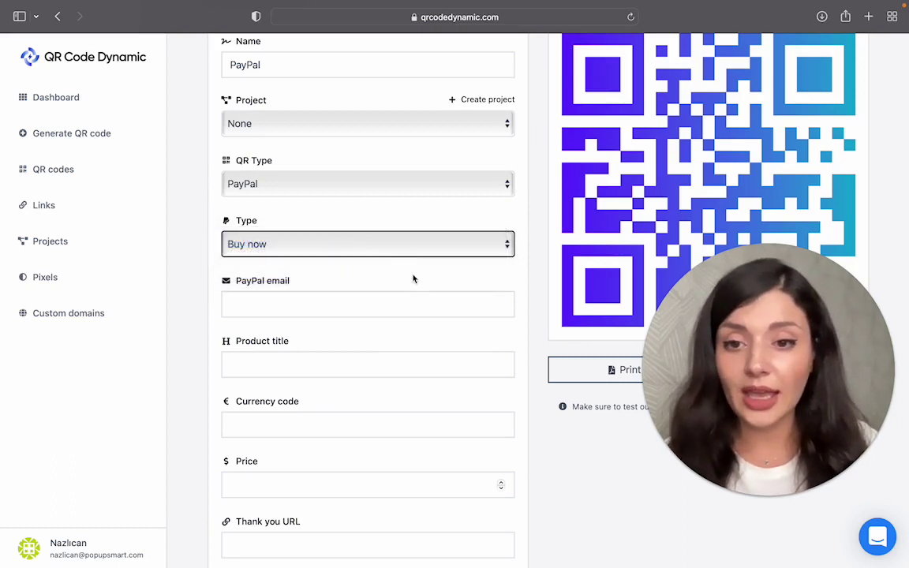
Enter the seller's PayPal e-mail, product title Coat, currency USD and price 25.
left_click(397, 302)
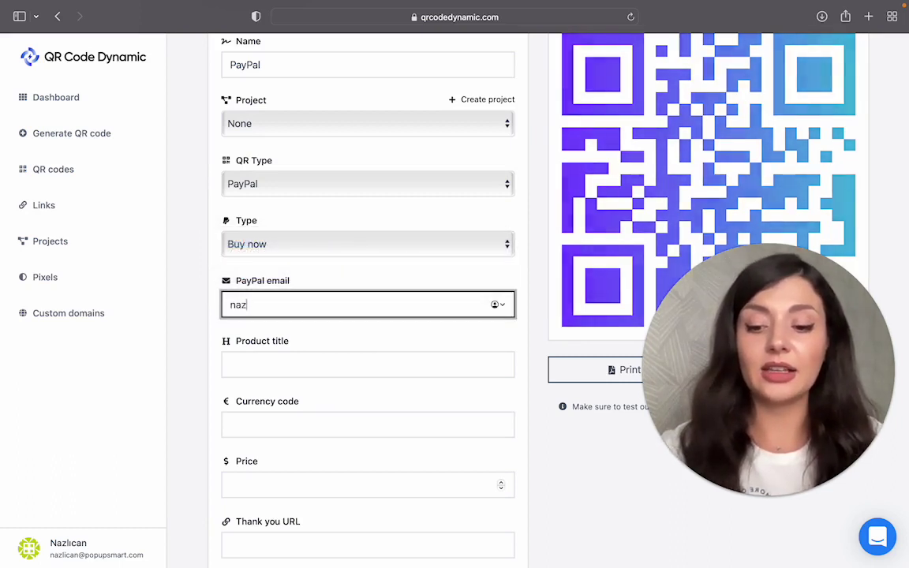
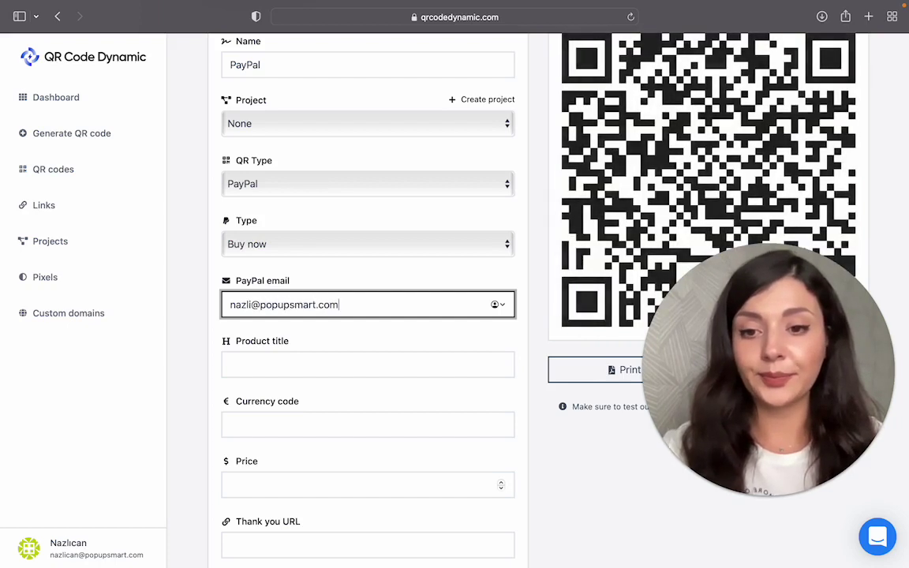
left_click(363, 364)
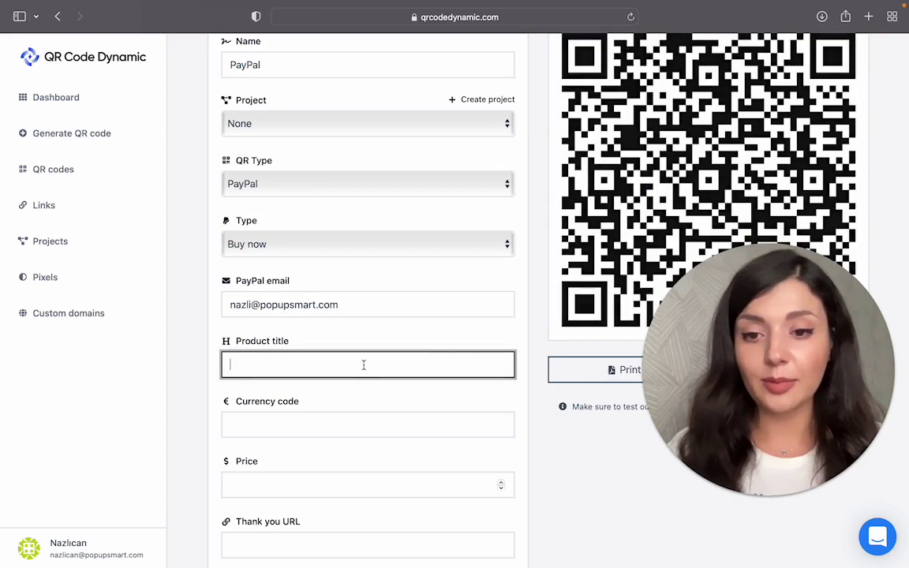
scroll(365, 369, "down", 2)
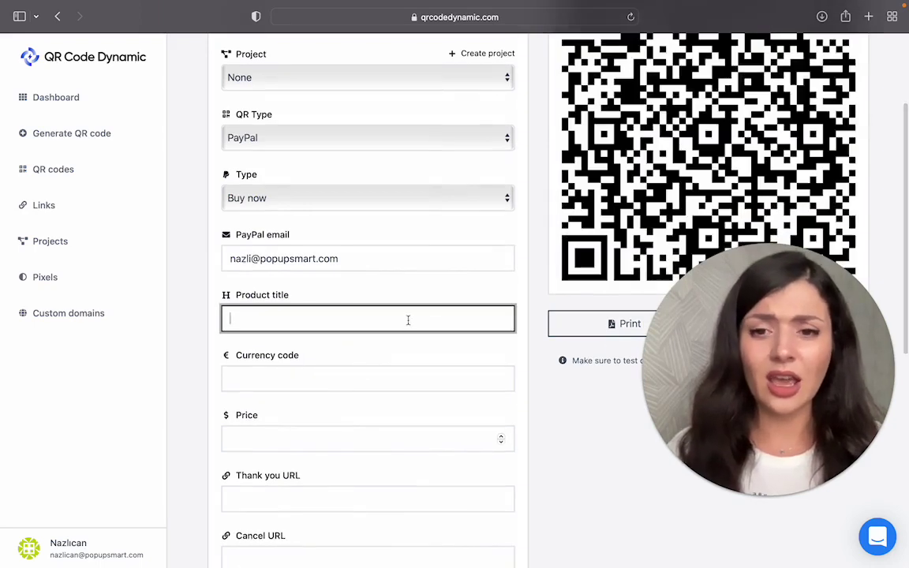
type("C")
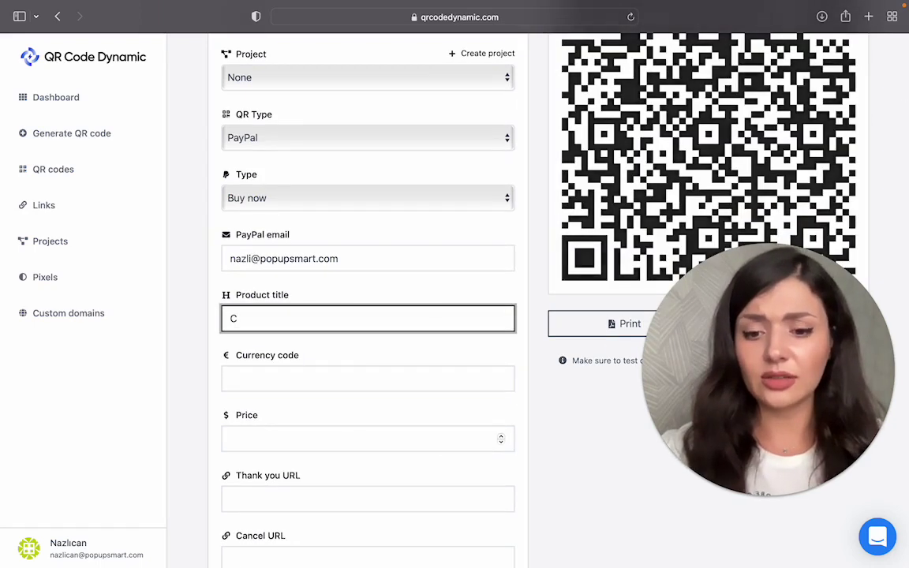
type("oat")
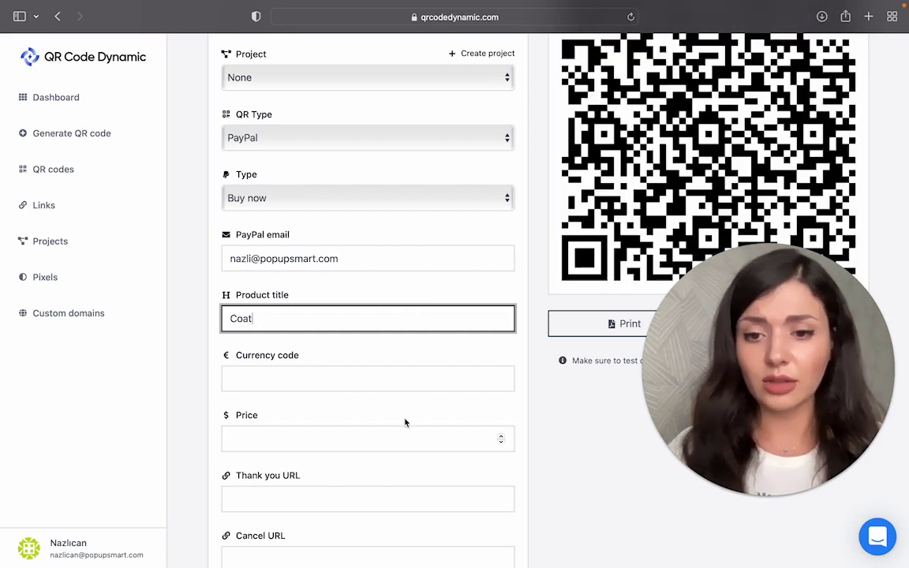
left_click(385, 372)
type("USD")
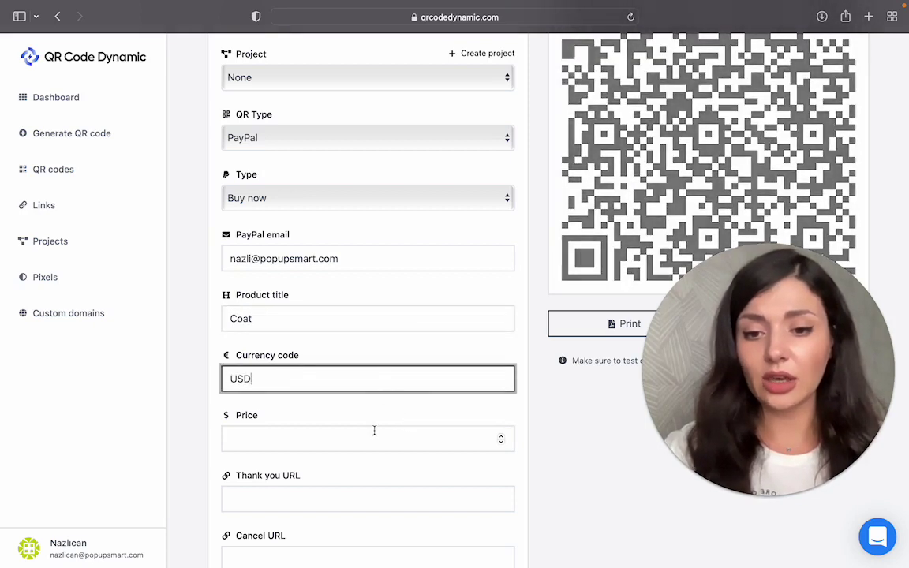
left_click(375, 436)
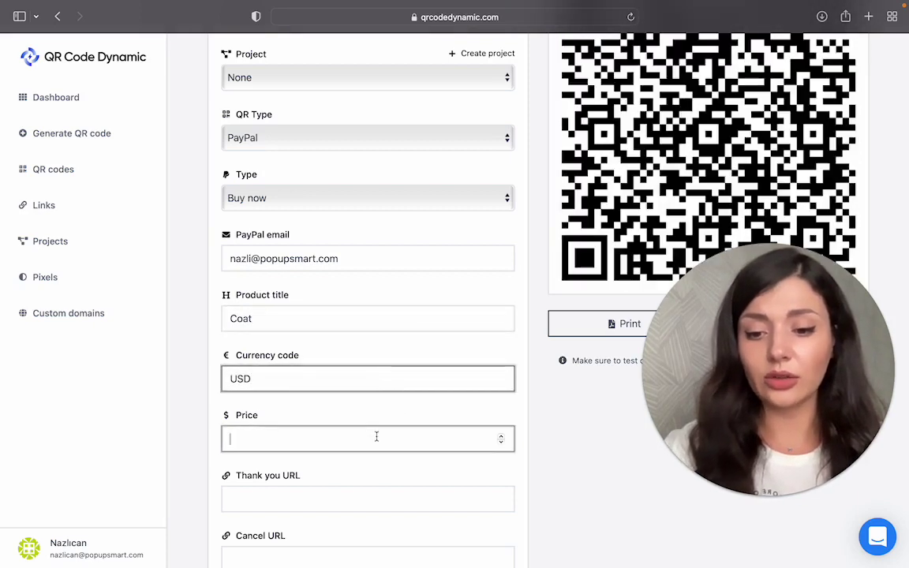
type("25")
scroll(426, 446, "down", 2)
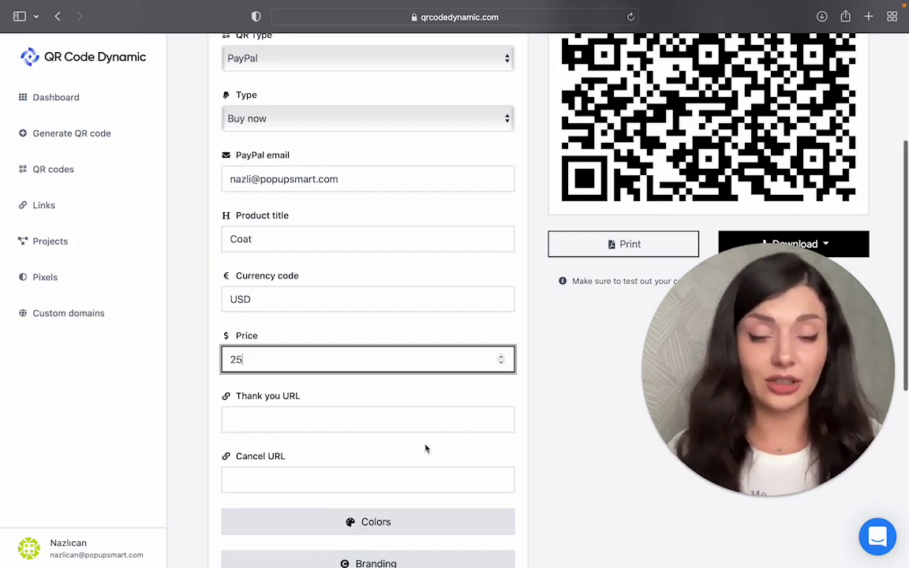
scroll(426, 448, "up", 4)
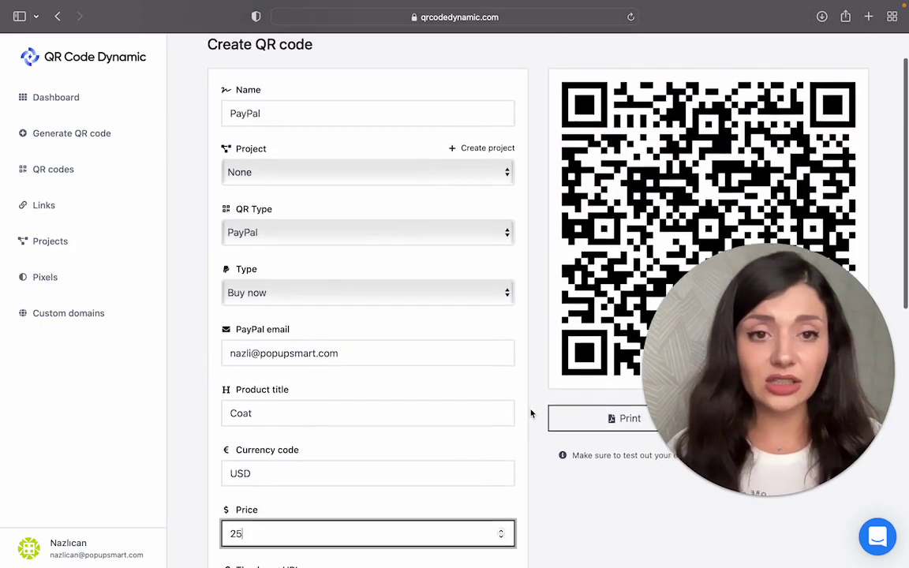
scroll(531, 413, "down", 5)
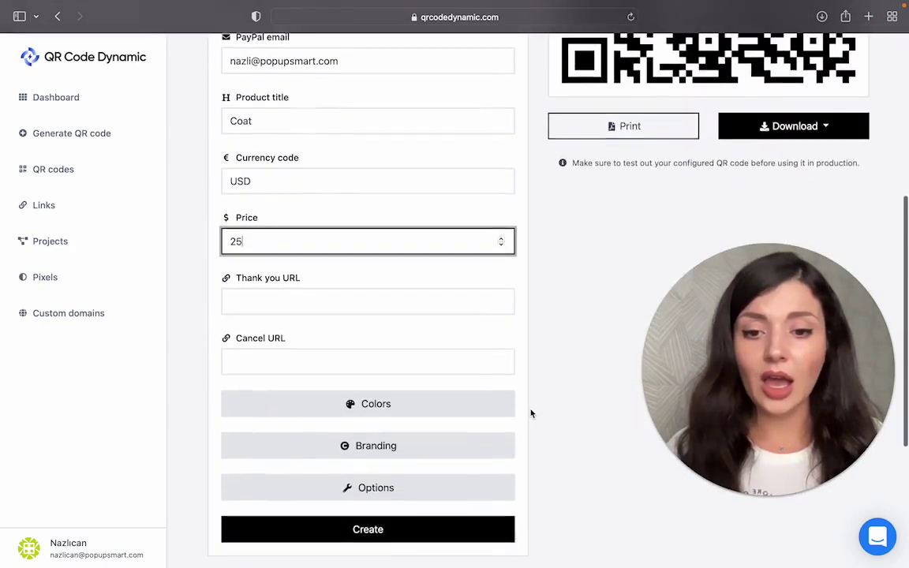
In Colors, make the foreground a horizontal gradient.
left_click(491, 404)
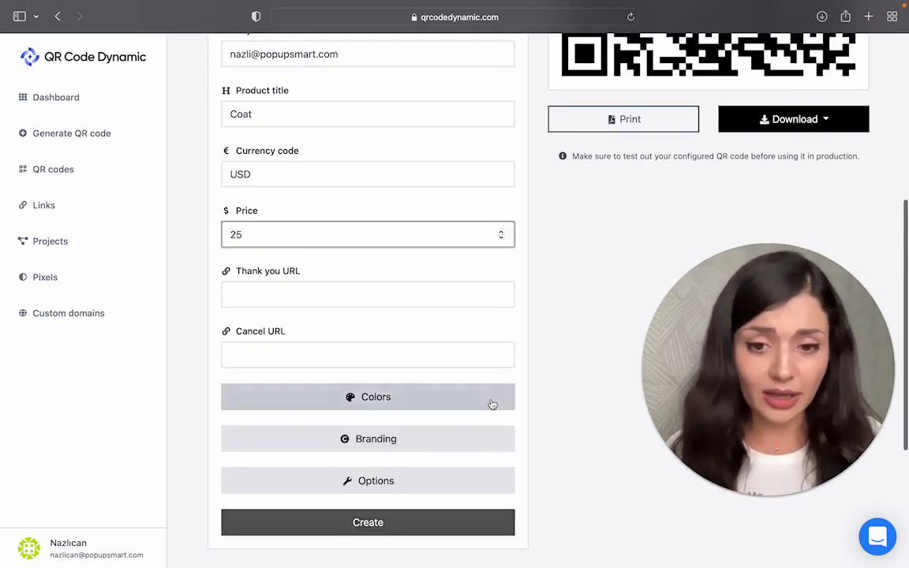
scroll(501, 417, "down", 4)
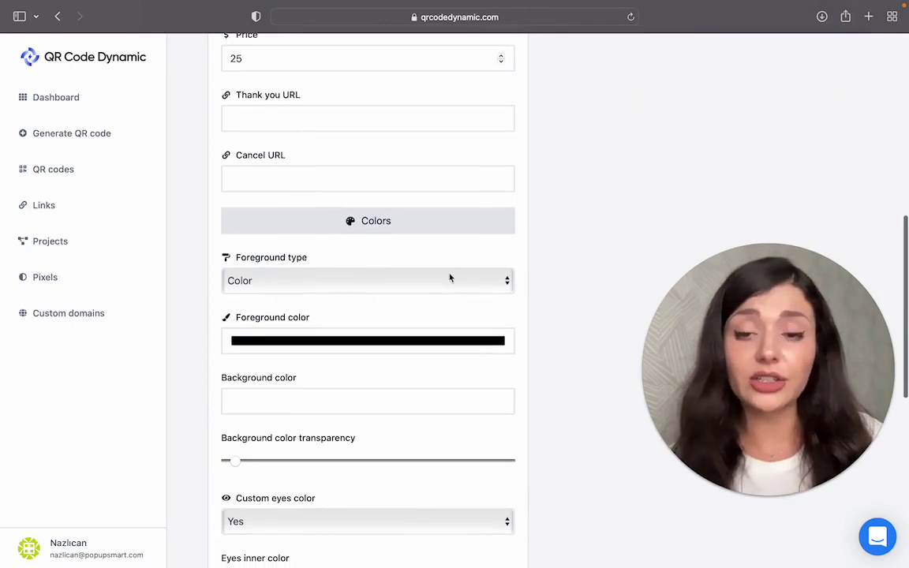
left_click(451, 289)
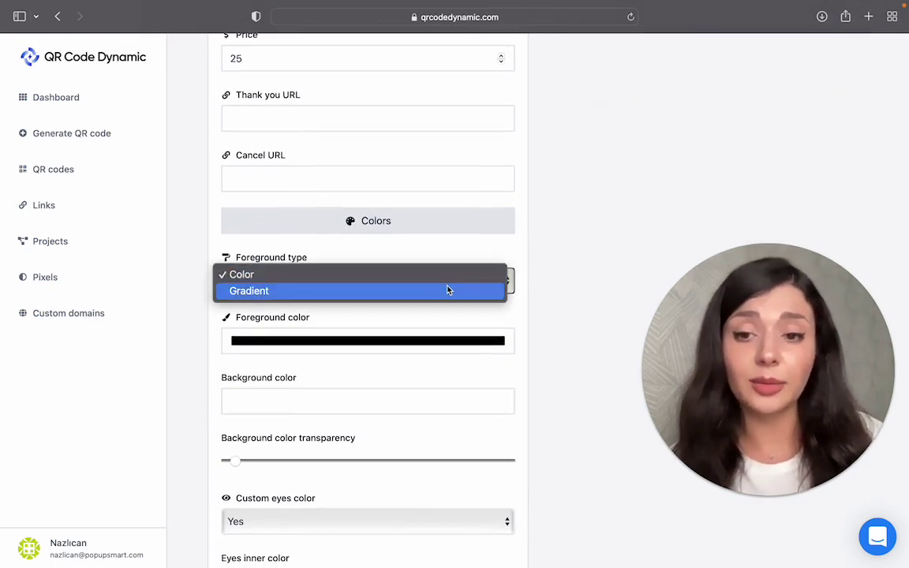
left_click(447, 292)
left_click(445, 344)
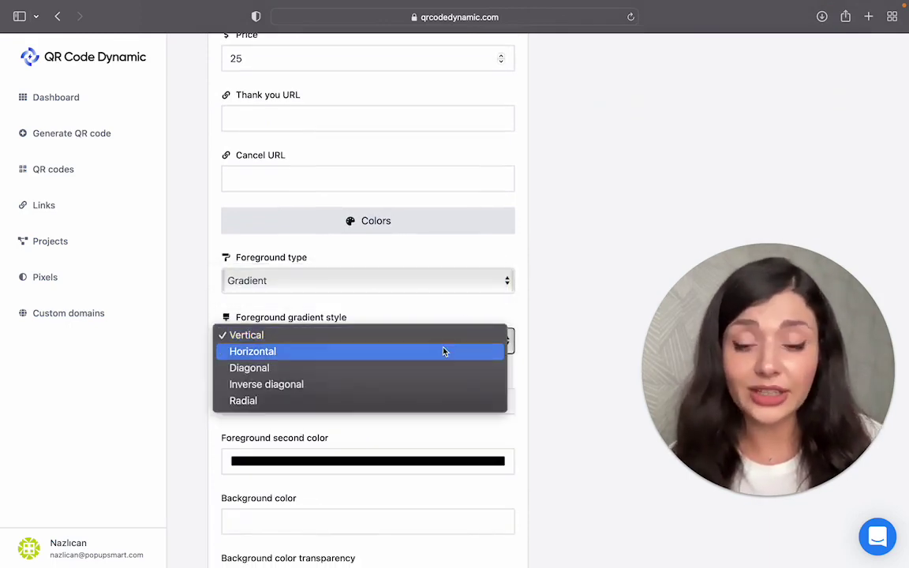
left_click(442, 354)
scroll(438, 361, "down", 2)
Set the gradient colours to yellow and dark orange.
left_click(410, 323)
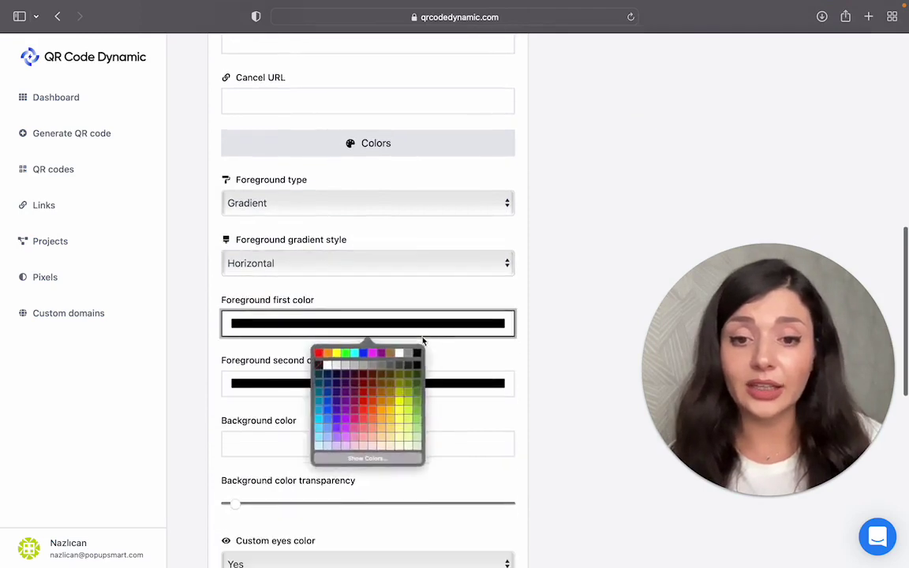
left_click(390, 411)
left_click(366, 383)
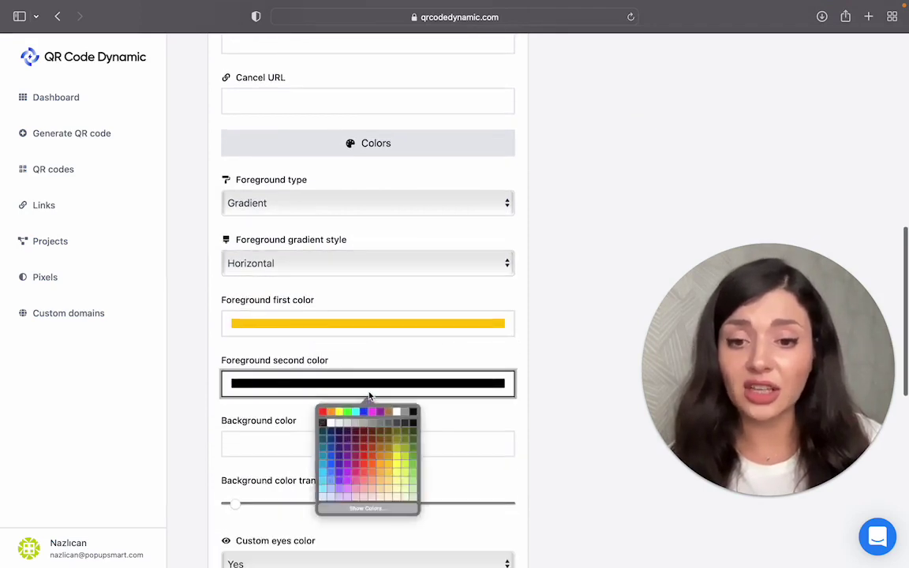
left_click(385, 461)
scroll(381, 458, "down", 2)
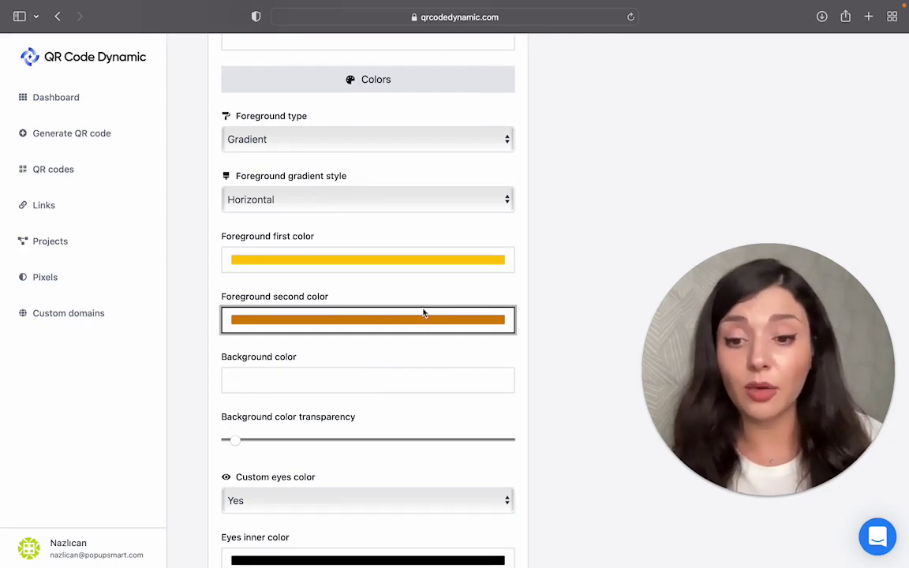
scroll(423, 313, "up", 10)
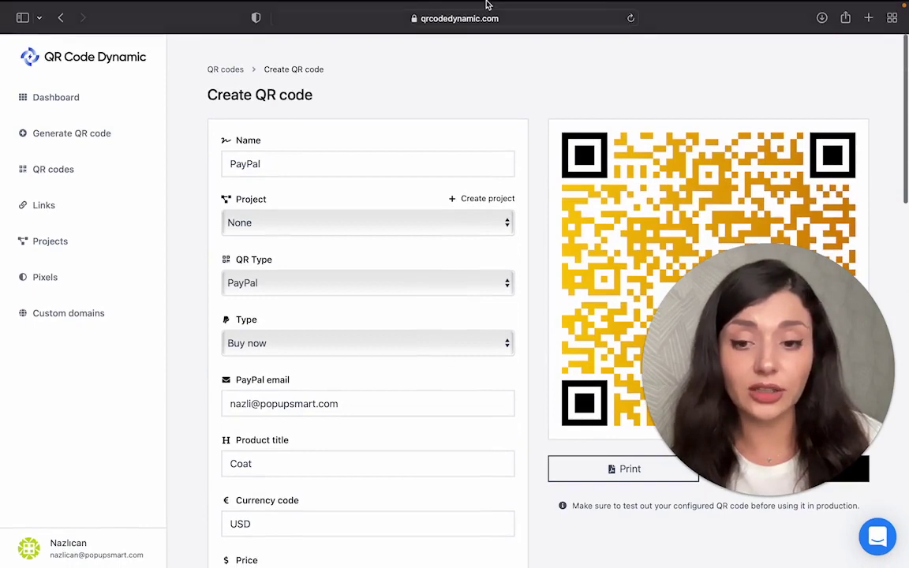
scroll(464, 373, "down", 9)
scroll(465, 373, "down", 5)
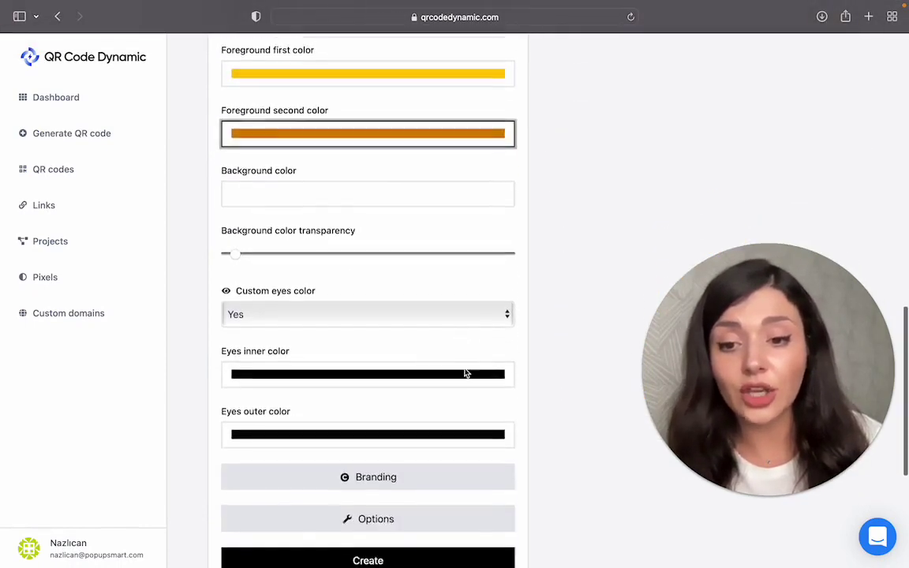
Colour the eyes red-orange outside and pink inside, then collapse Colors.
left_click(440, 303)
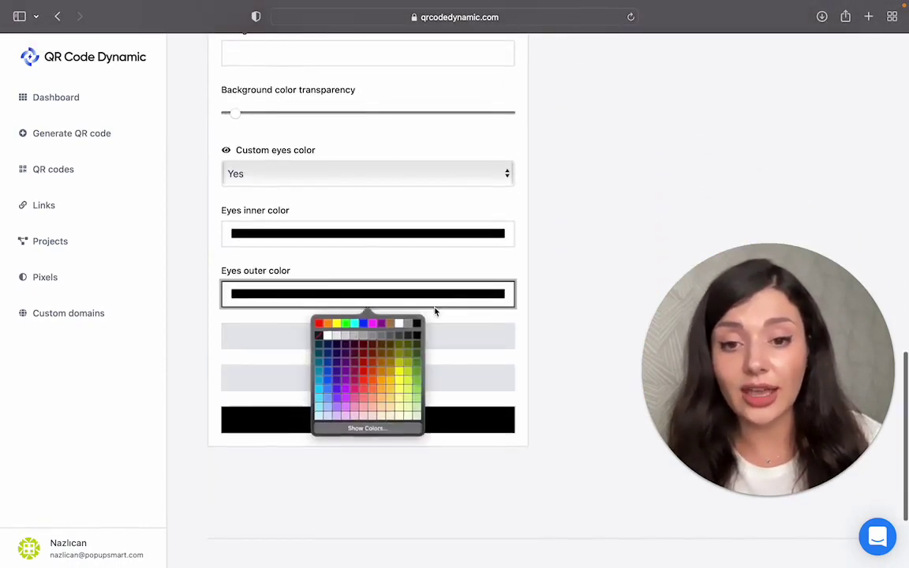
left_click(371, 367)
left_click(372, 239)
left_click(377, 260)
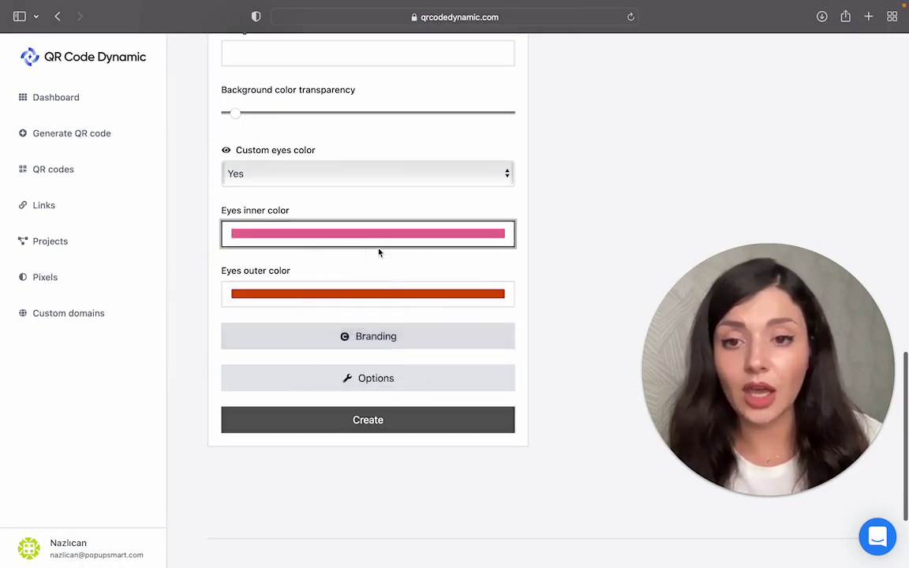
scroll(378, 249, "up", 8)
left_click(398, 353)
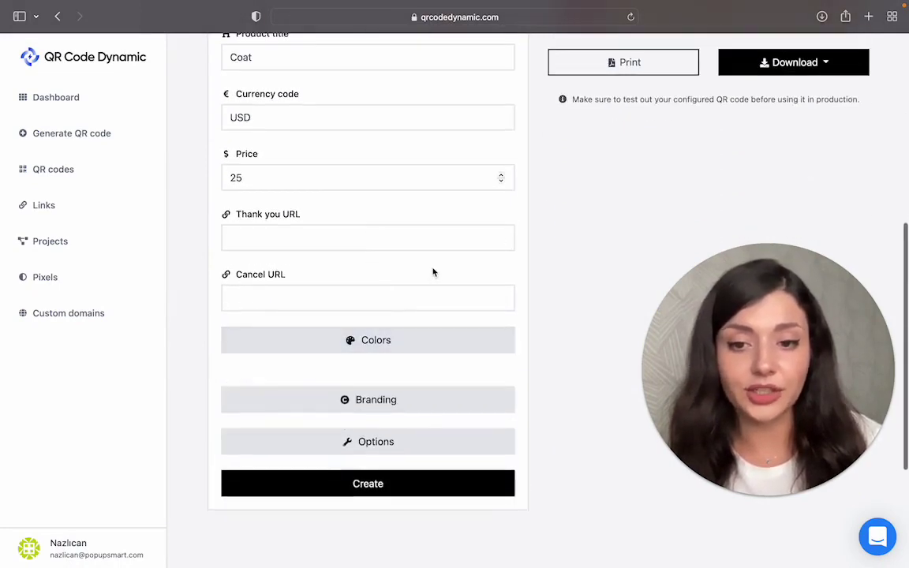
scroll(432, 270, "up", 5)
scroll(433, 271, "down", 8)
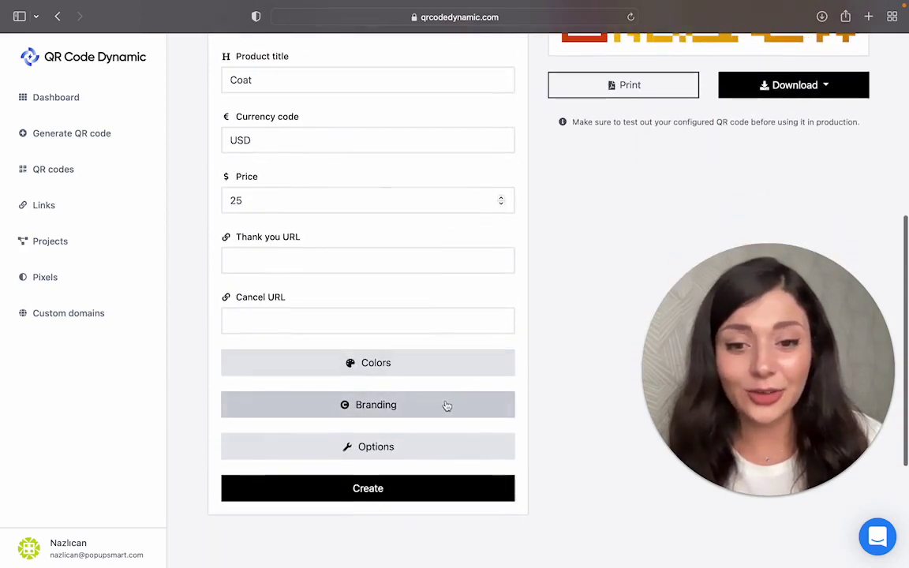
Leave the logo settings unchanged and set error correction to H - best (30%).
left_click(445, 405)
scroll(412, 461, "down", 1)
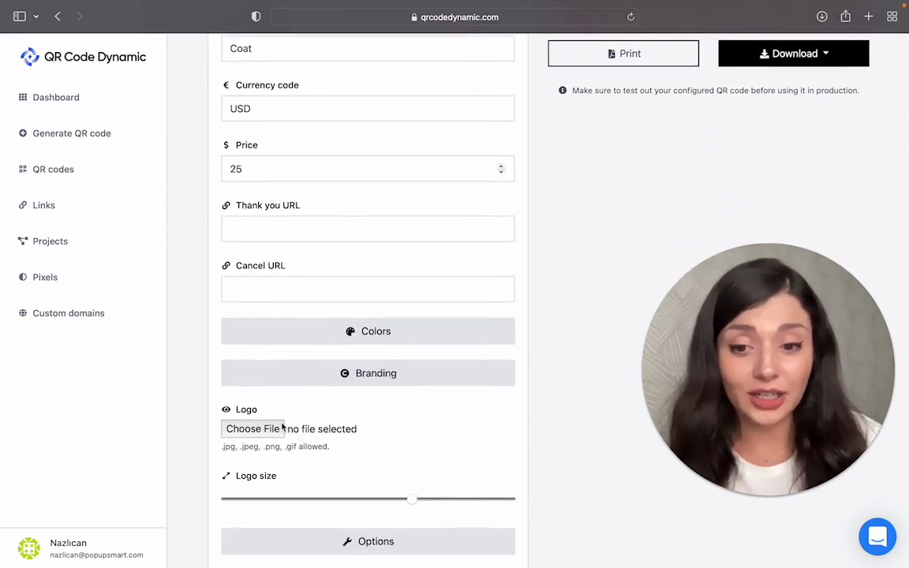
left_click(458, 382)
left_click(460, 414)
scroll(454, 418, "down", 2)
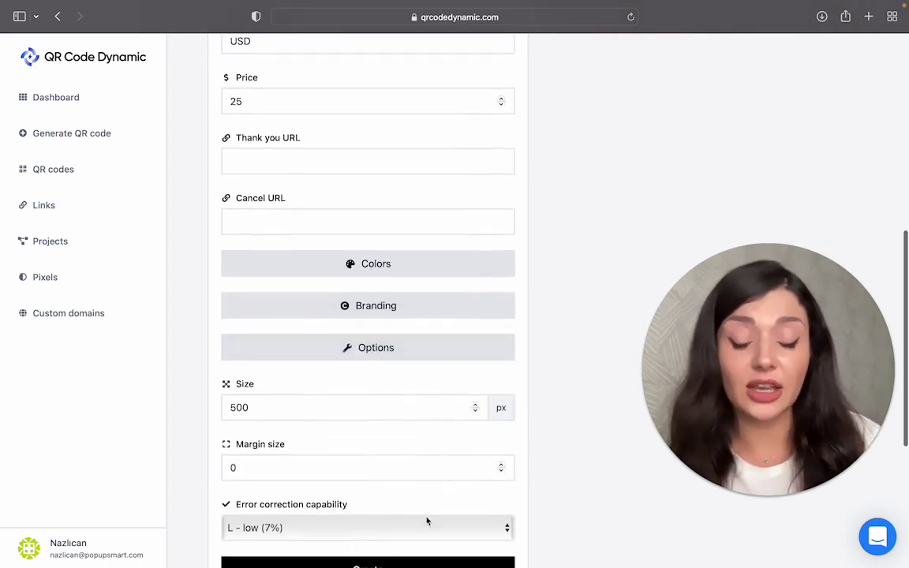
left_click(430, 523)
left_click(419, 502)
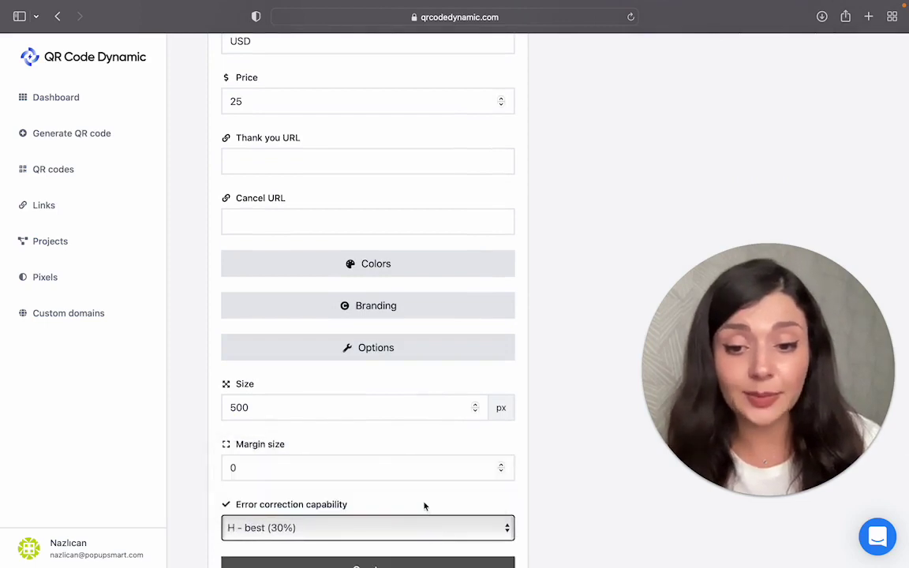
scroll(423, 525, "down", 1)
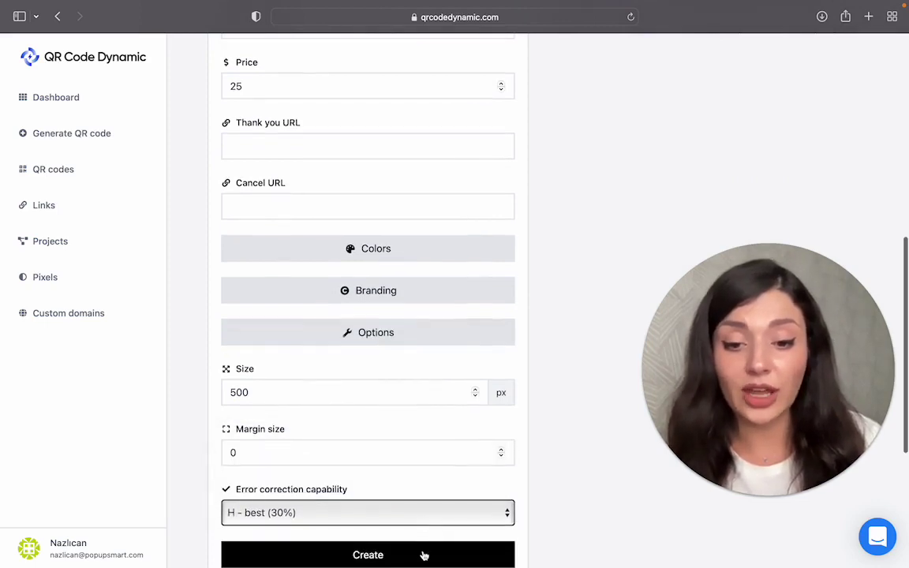
Create the PayPal QR code and view it on its Edit QR code page.
left_click(423, 551)
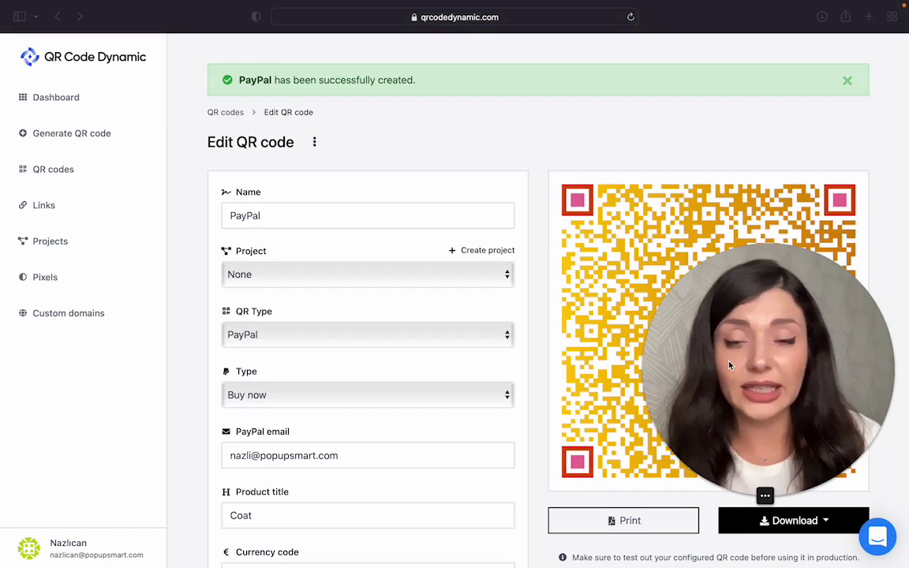
left_click_drag(710, 294, 126, 296)
left_click_drag(213, 432, 168, 433)
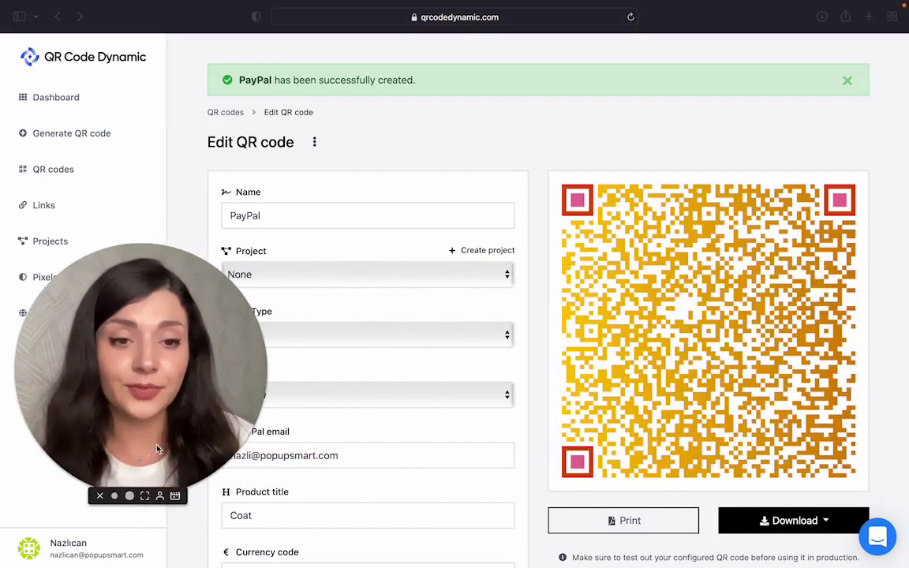